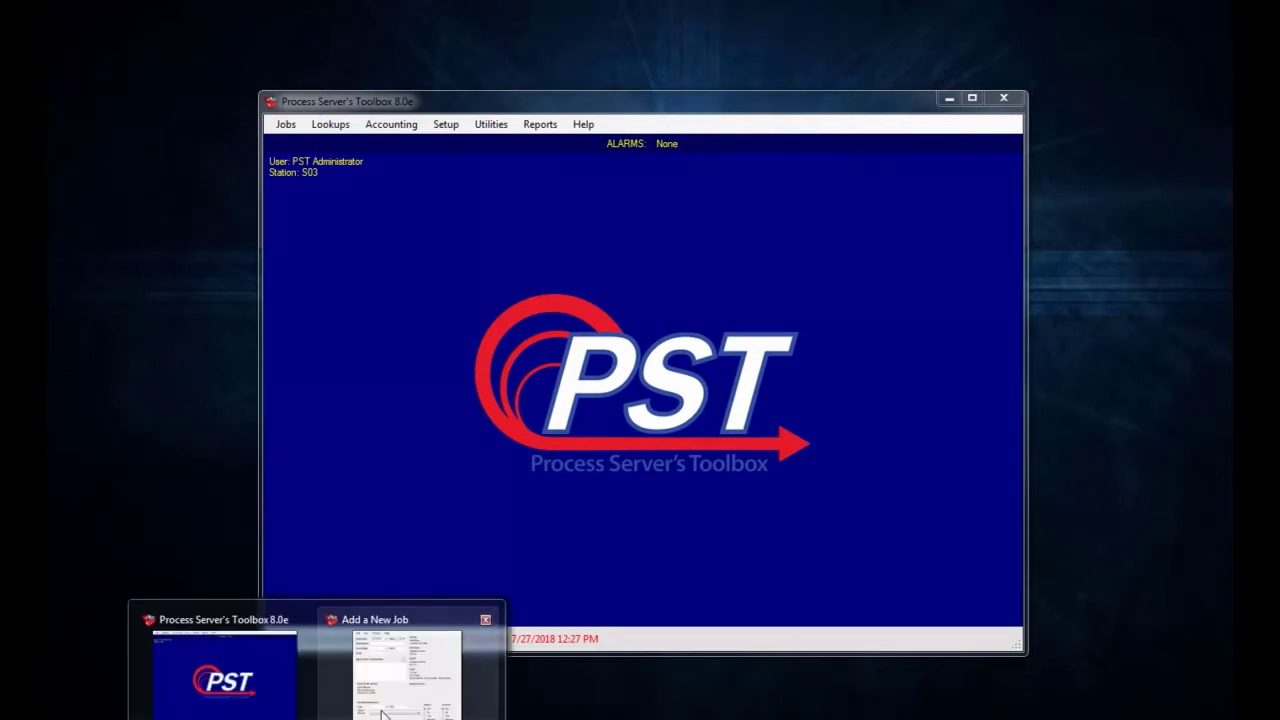
- Bring the pre-filled Add a New Job window forward from the taskbar and browse its View menu
{"action": "left_click", "coordinate": [400, 698]}
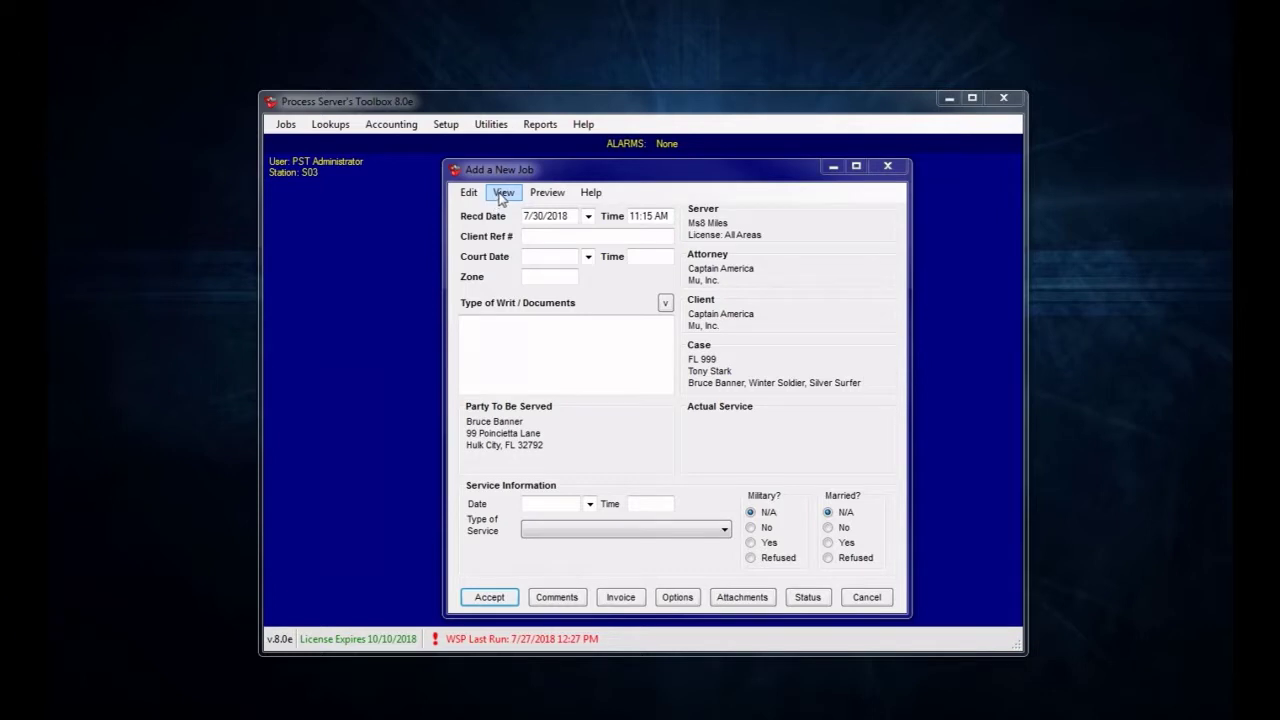
{"action": "left_click", "coordinate": [502, 198]}
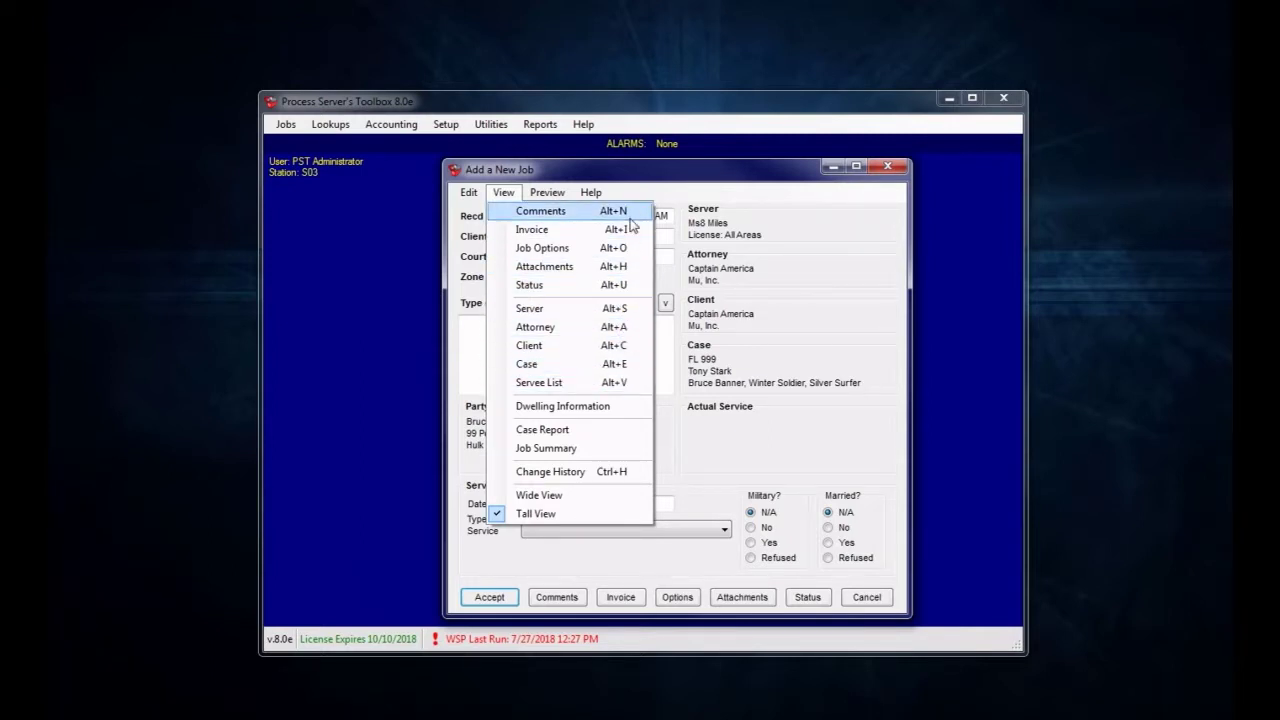
- Open Edit Job Help from the job window's Help menu
{"action": "left_click", "coordinate": [584, 197]}
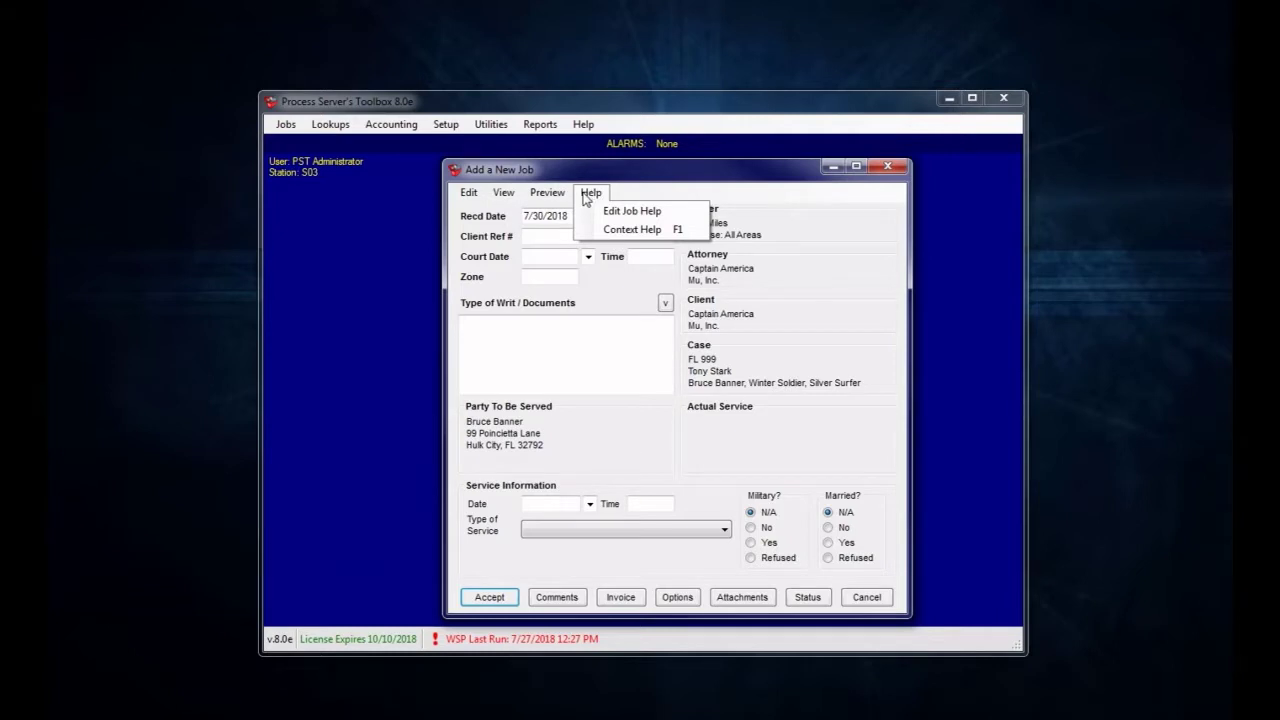
{"action": "left_click", "coordinate": [656, 214]}
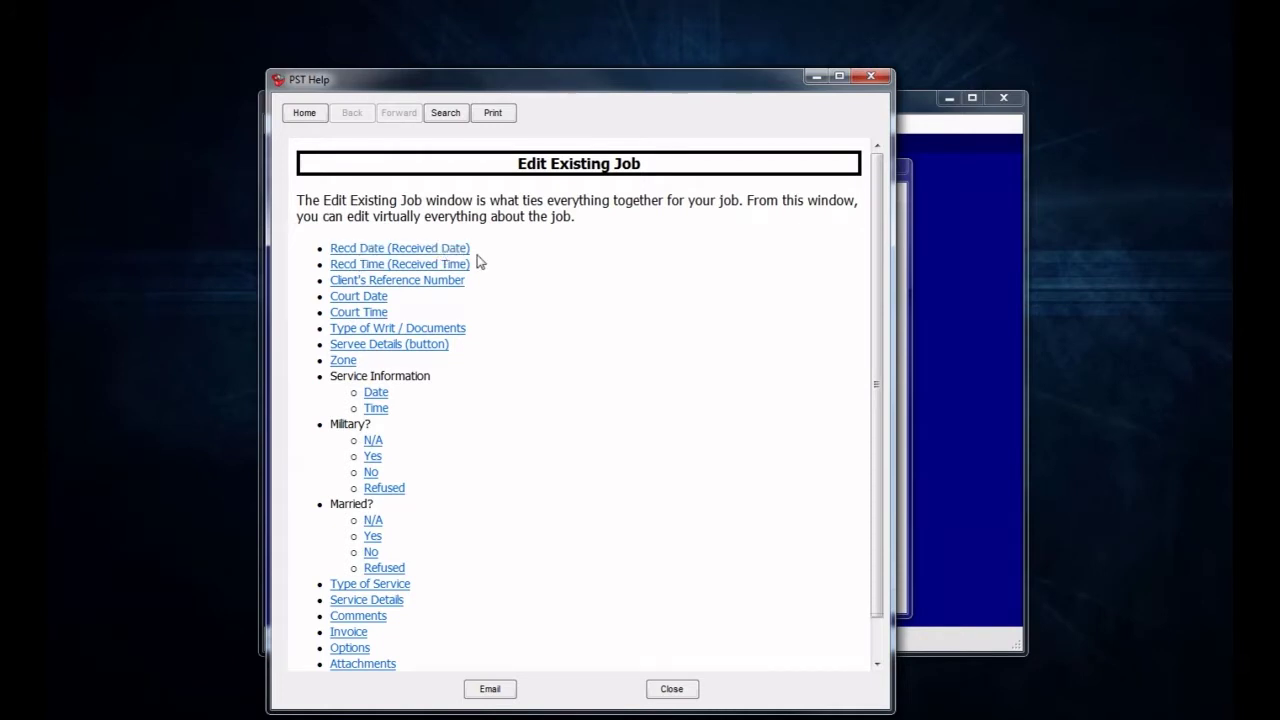
- Close the PST Help window to return to the Add a New Job form
{"action": "left_click", "coordinate": [869, 77]}
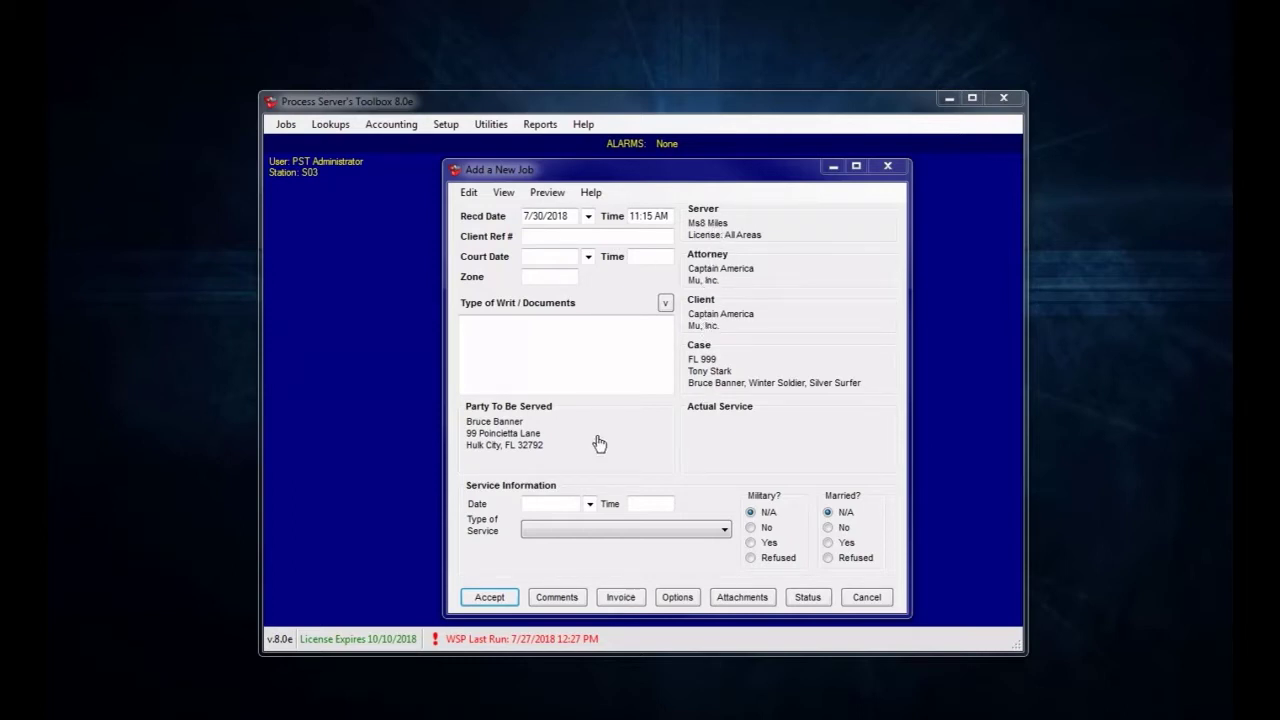
{"action": "double_click", "coordinate": [499, 444]}
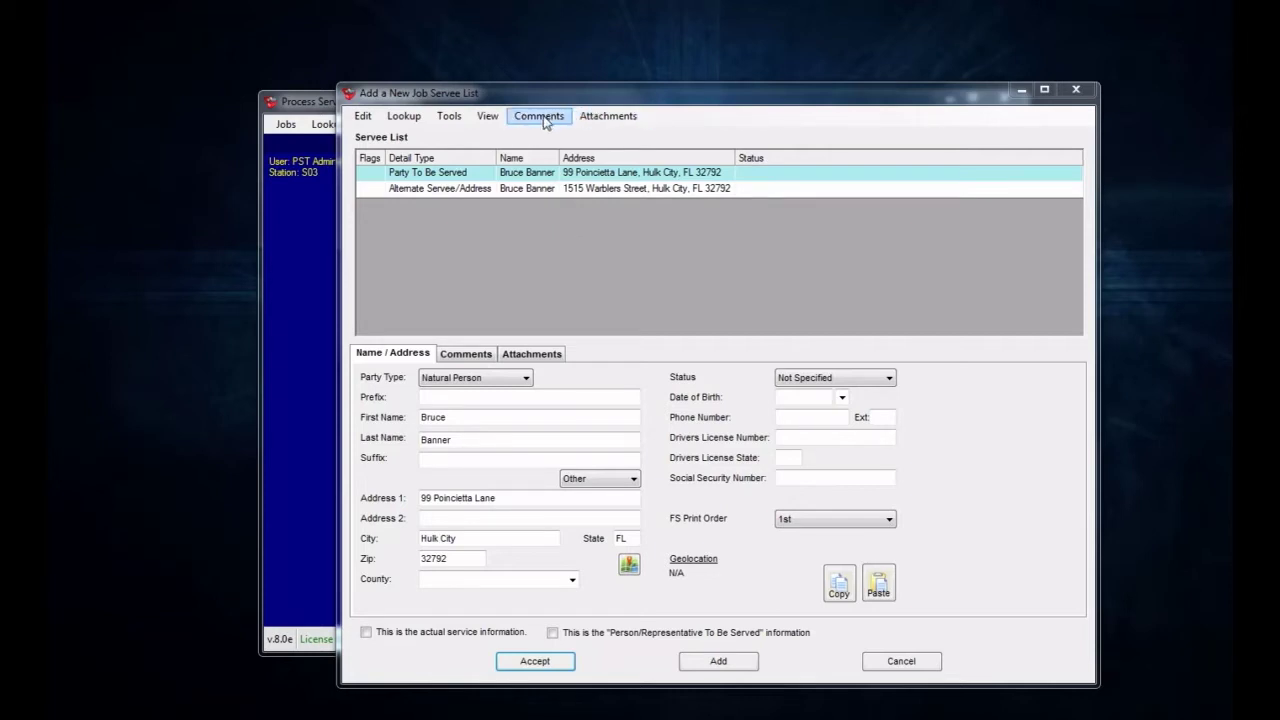
{"action": "left_click", "coordinate": [545, 122]}
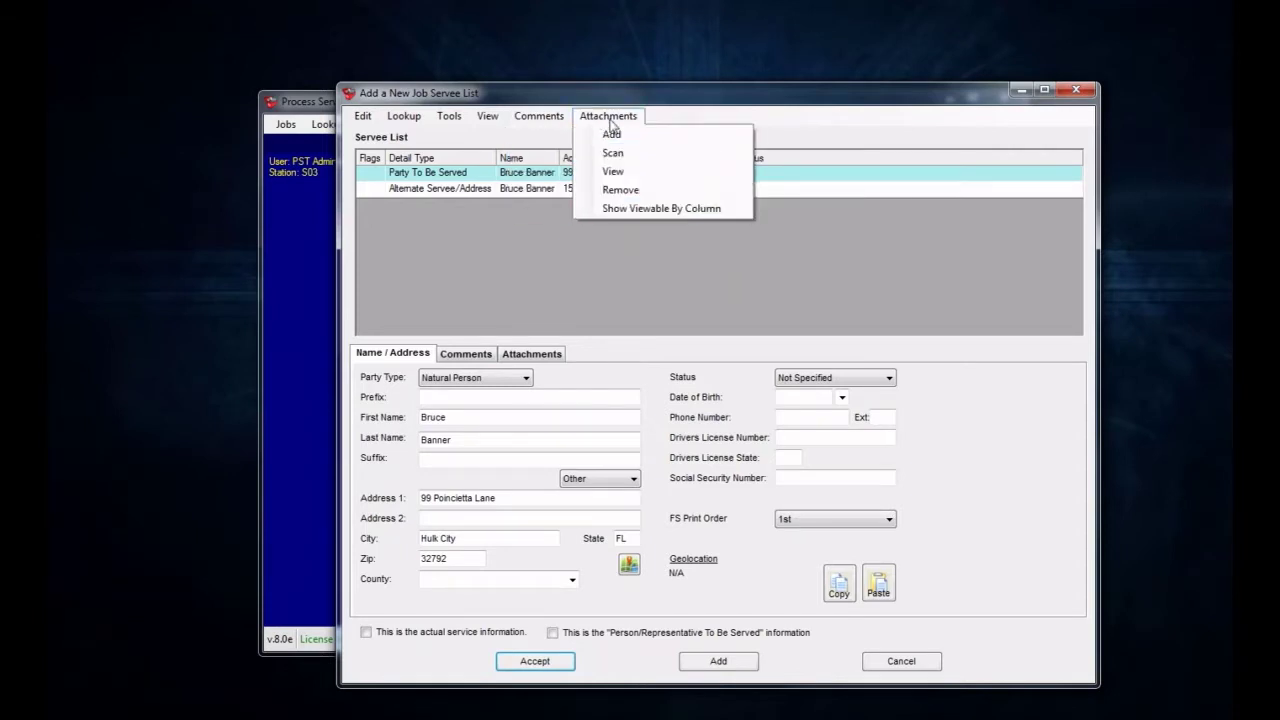
{"action": "mouse_move", "coordinate": [607, 116]}
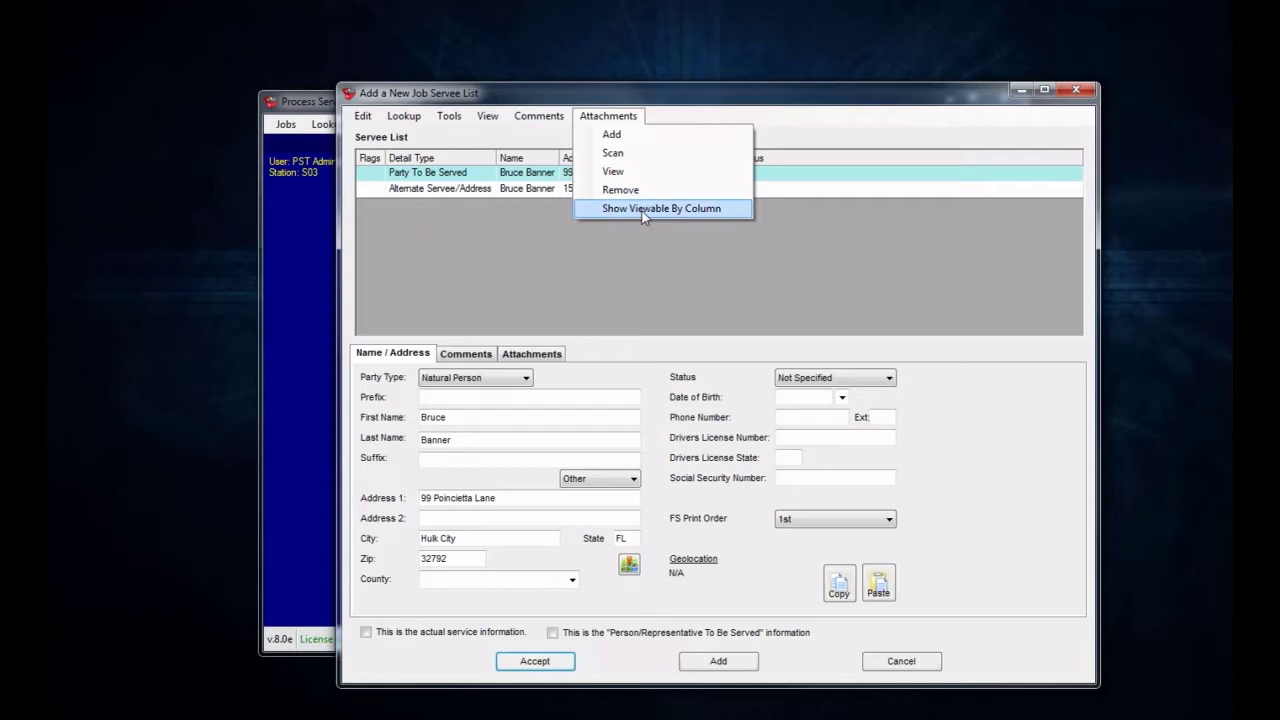
{"action": "left_click", "coordinate": [650, 268]}
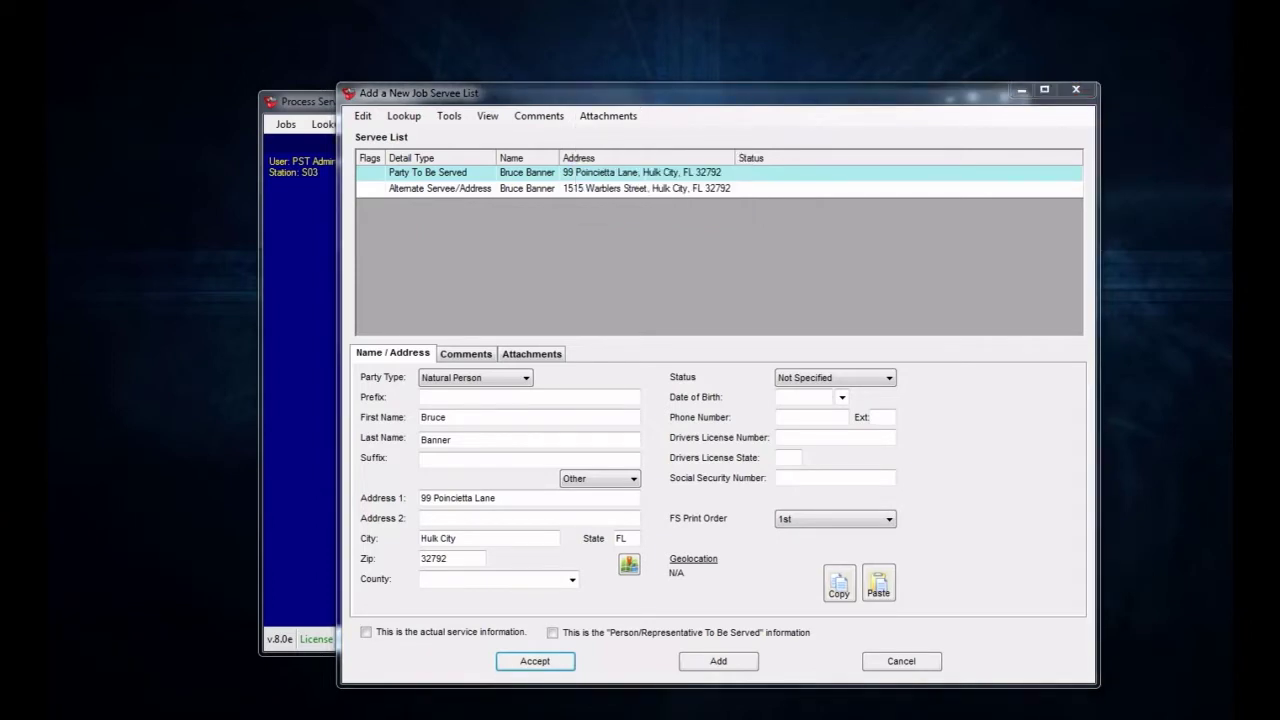
{"action": "left_click", "coordinate": [472, 356]}
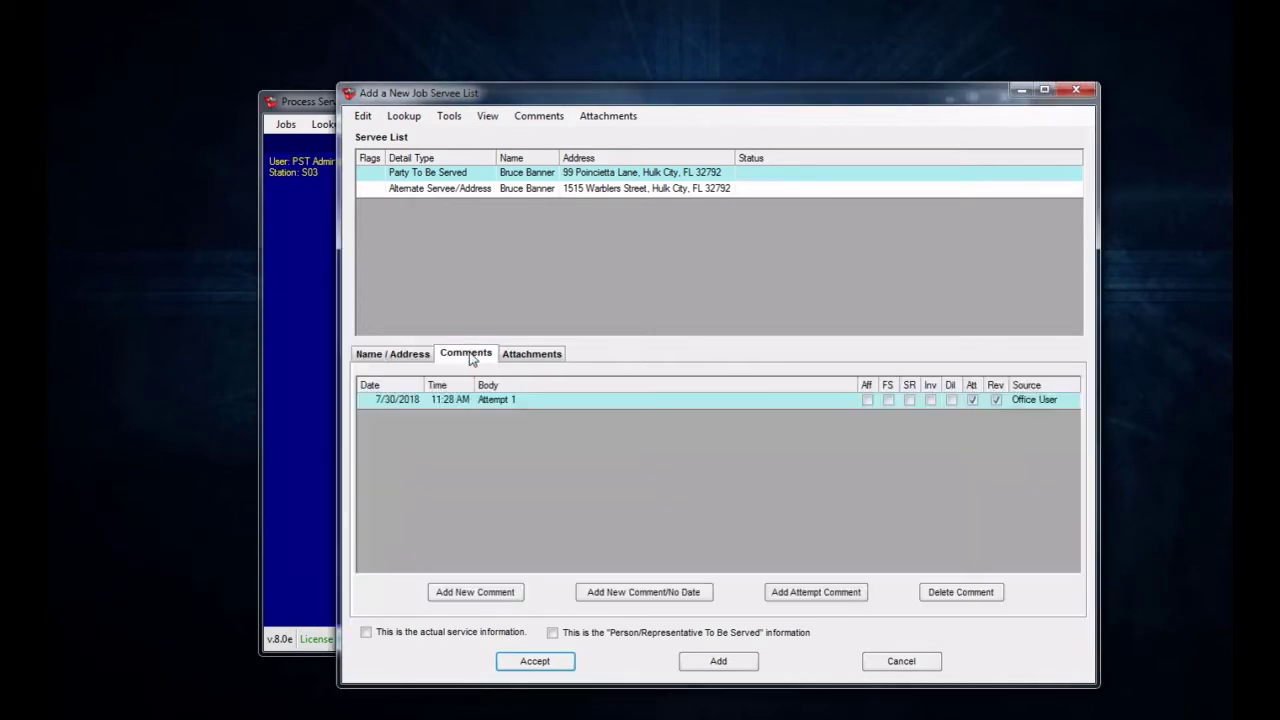
{"action": "left_click", "coordinate": [532, 356]}
{"action": "left_click", "coordinate": [480, 358]}
{"action": "left_click", "coordinate": [408, 360]}
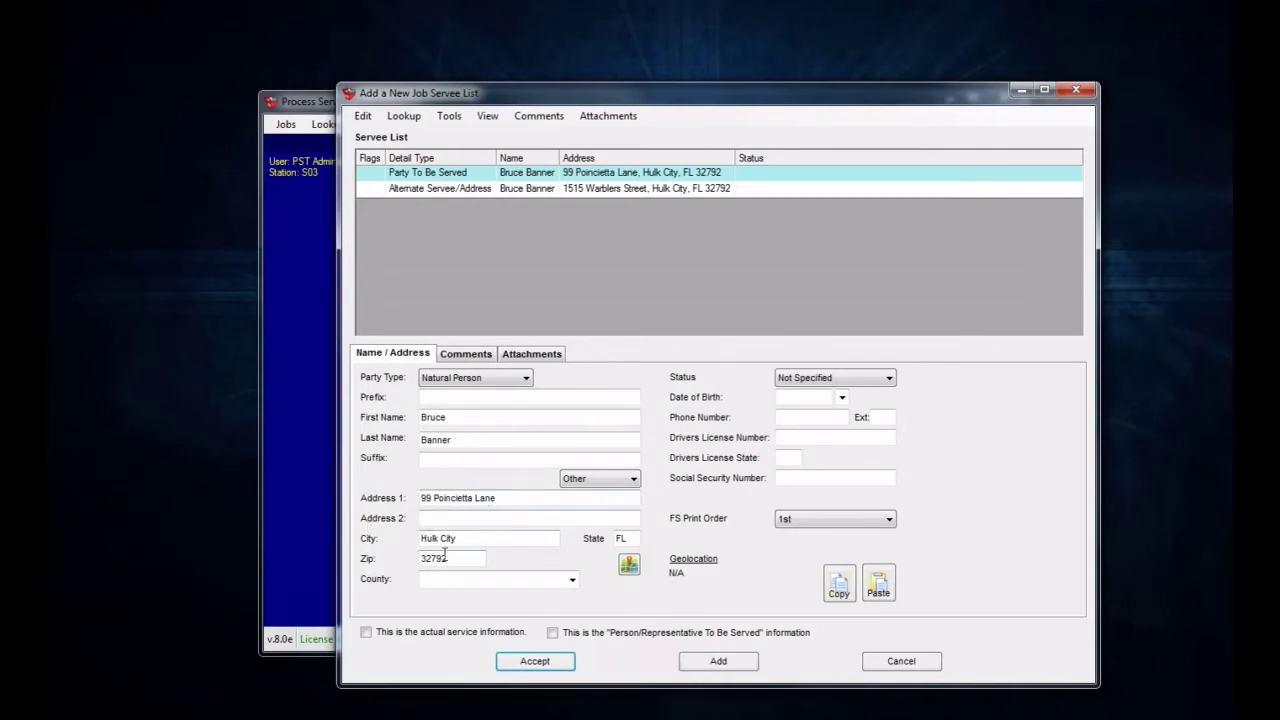
{"action": "left_click", "coordinate": [466, 358]}
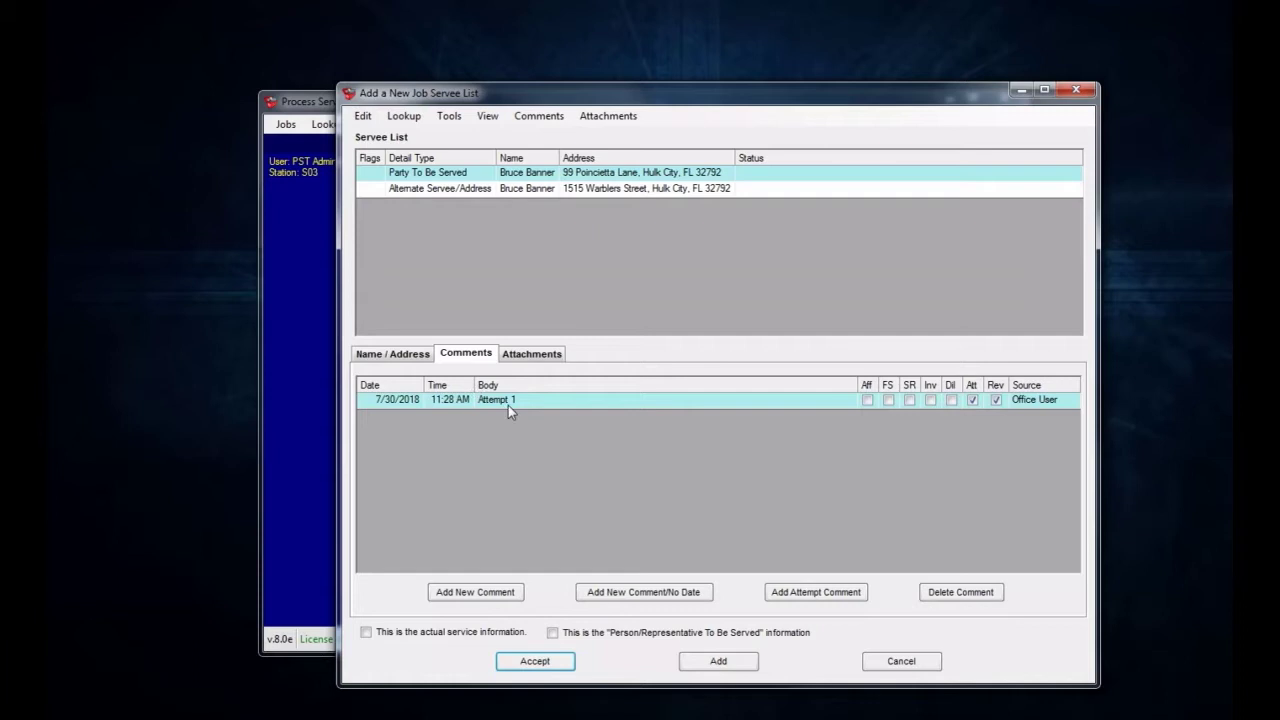
{"action": "left_click", "coordinate": [586, 192]}
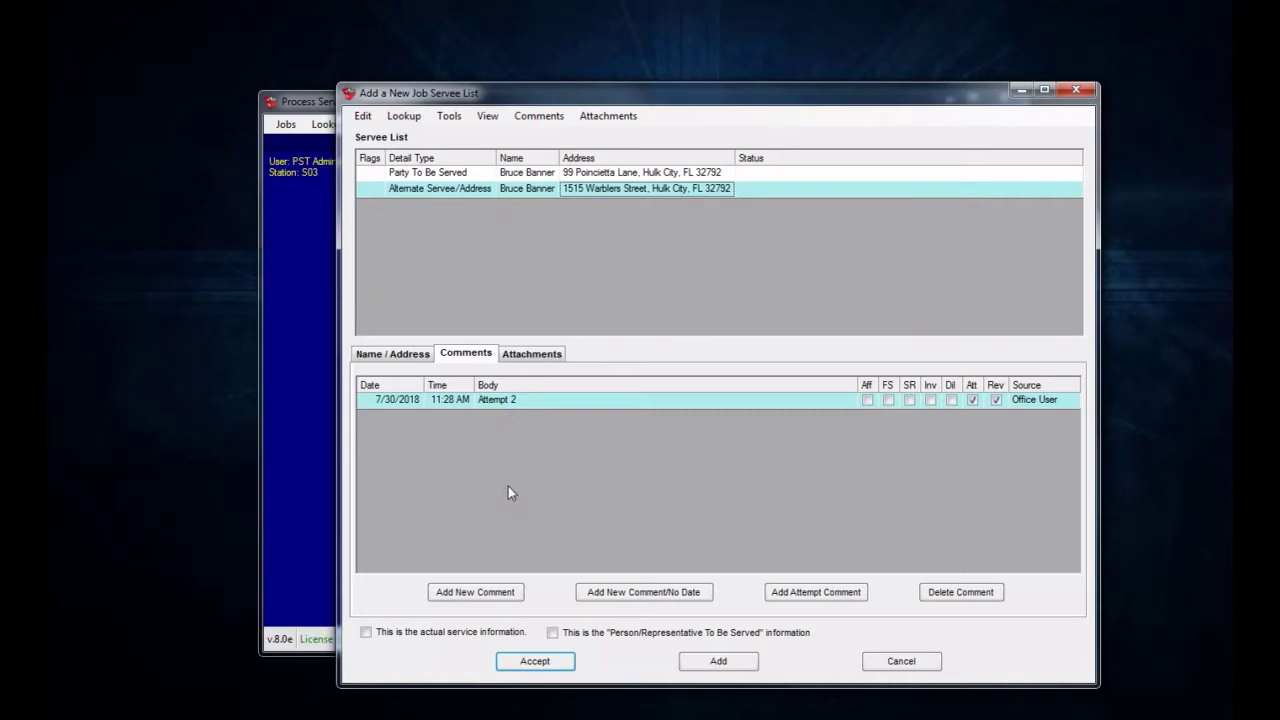
{"action": "left_click", "coordinate": [540, 663]}
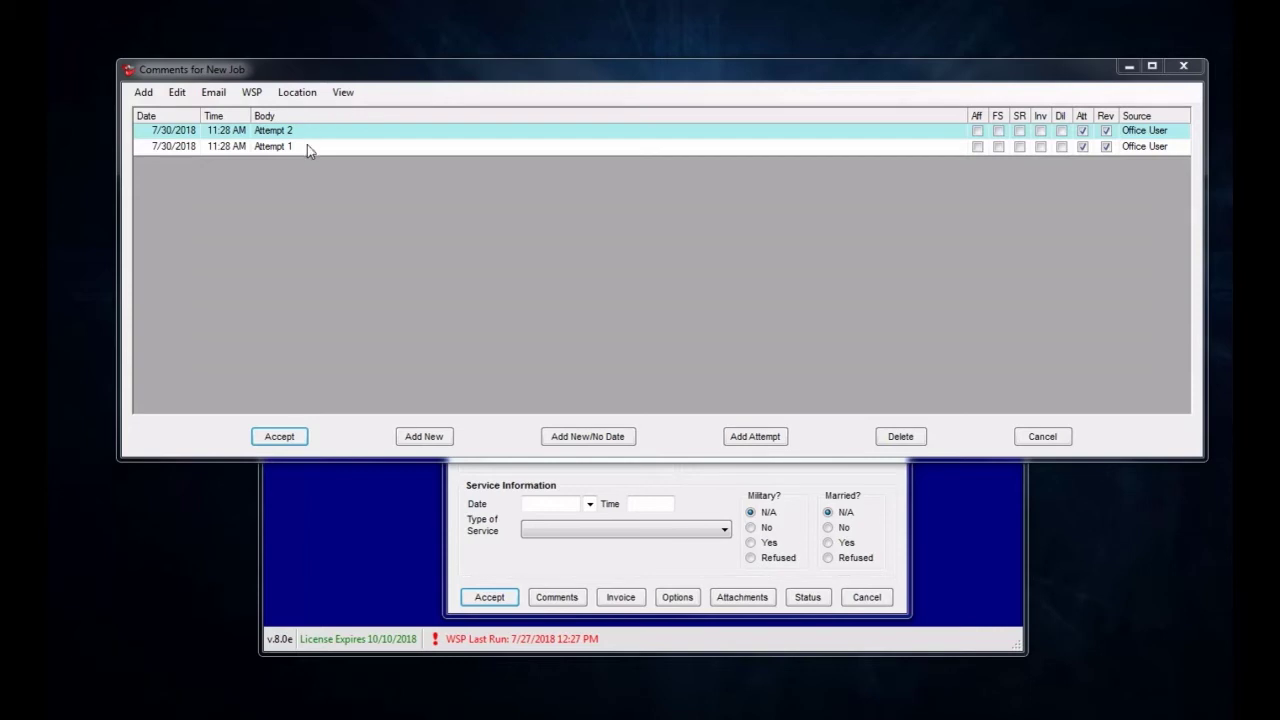
- Show the Servee Name and Servee Address columns in the job comments, then accept them
{"action": "left_click", "coordinate": [343, 94]}
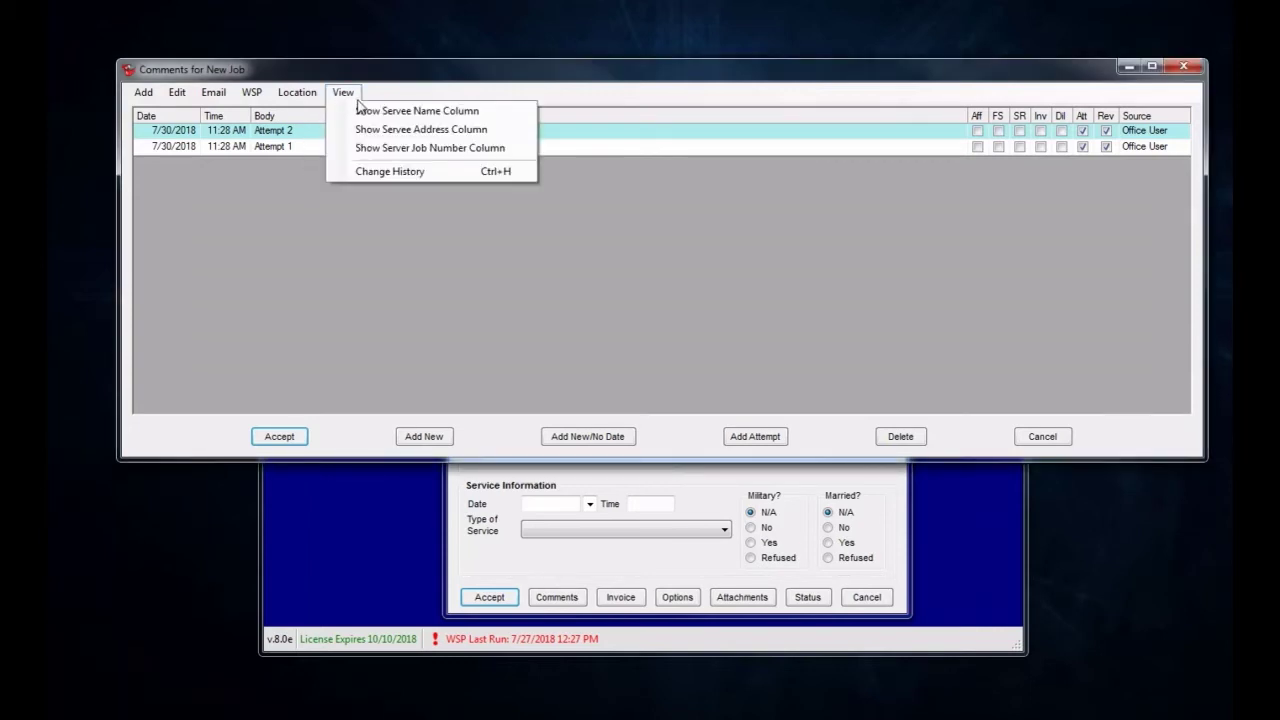
{"action": "left_click", "coordinate": [368, 115]}
{"action": "left_click", "coordinate": [348, 94]}
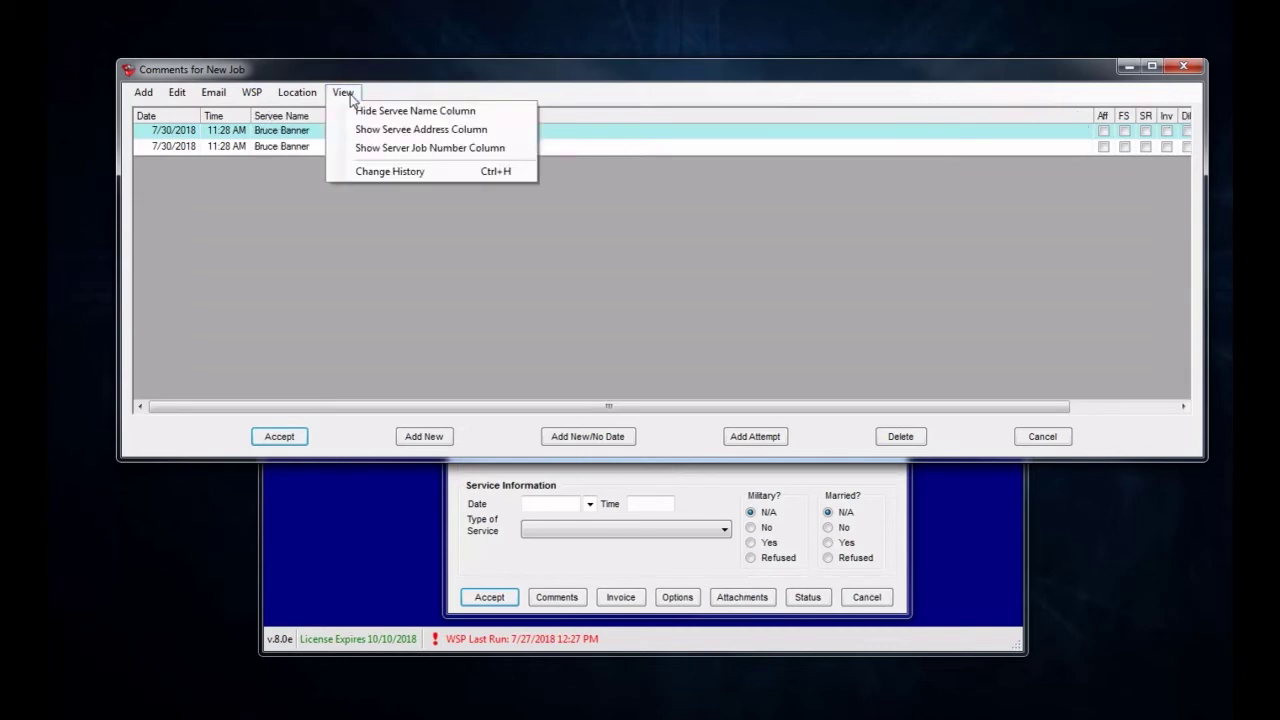
{"action": "left_click", "coordinate": [391, 131]}
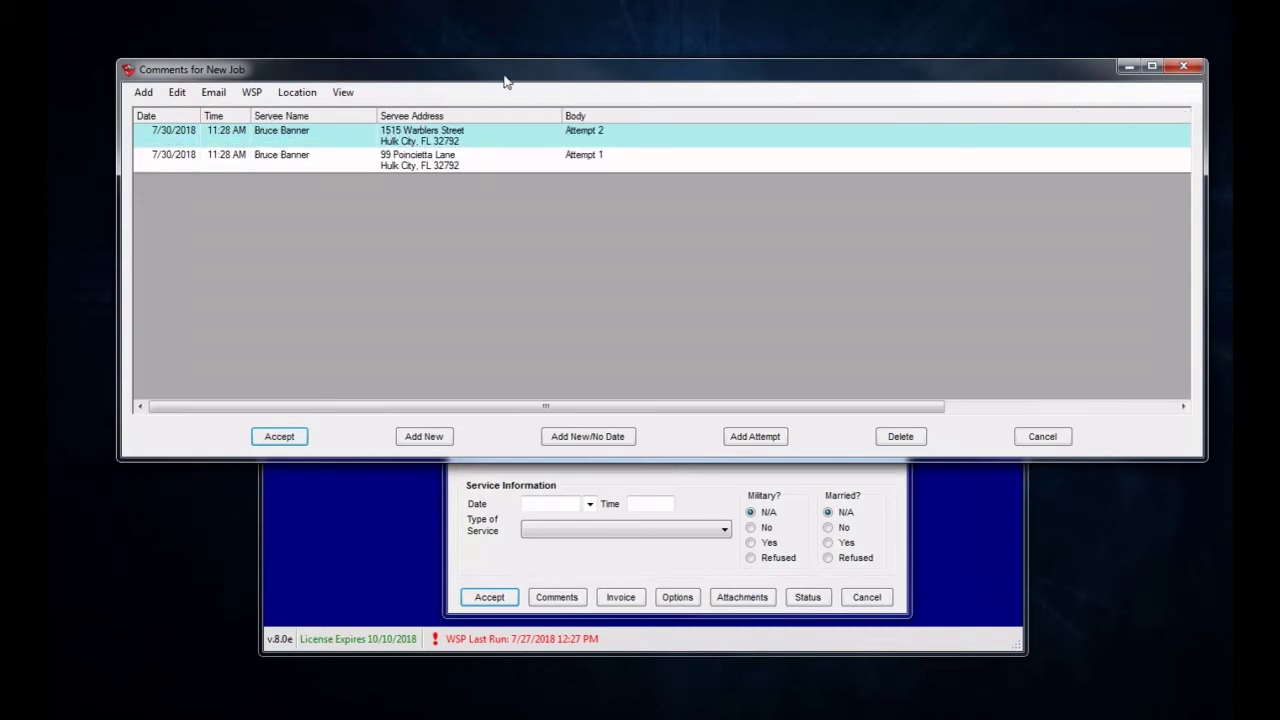
{"action": "left_click_drag", "start_coordinate": [530, 63], "coordinate": [530, 66]}
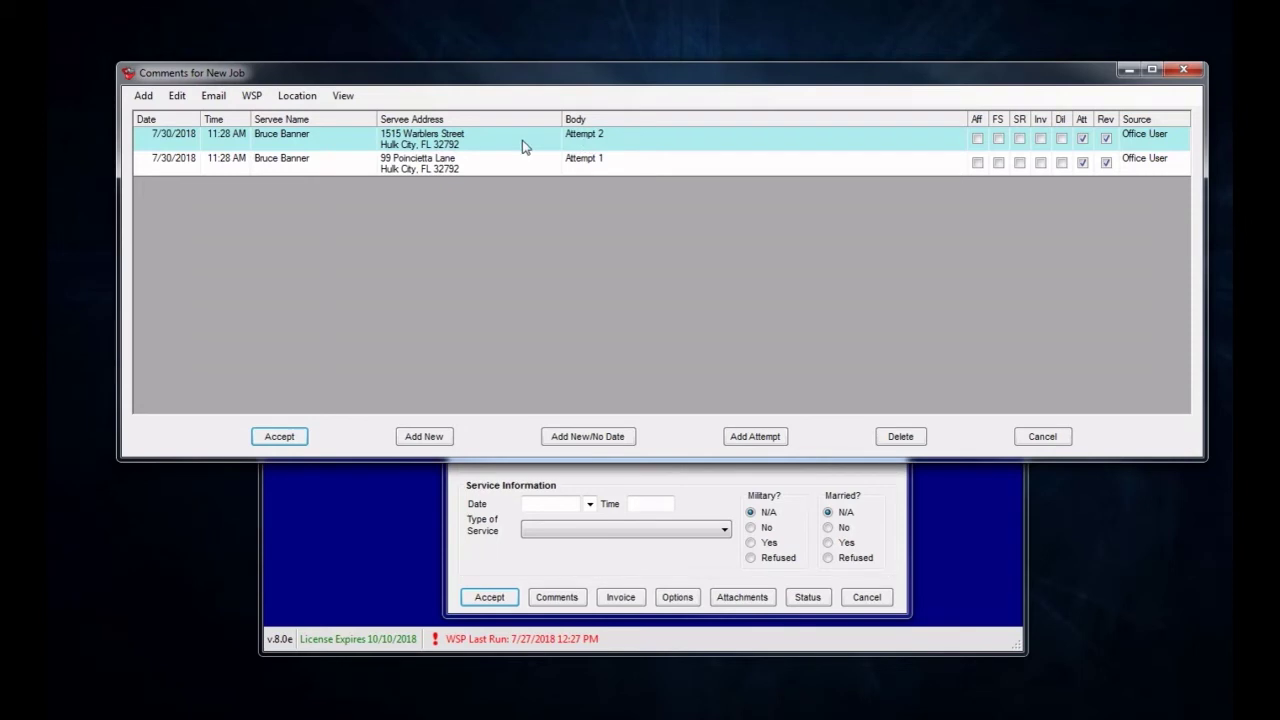
{"action": "left_click", "coordinate": [283, 435]}
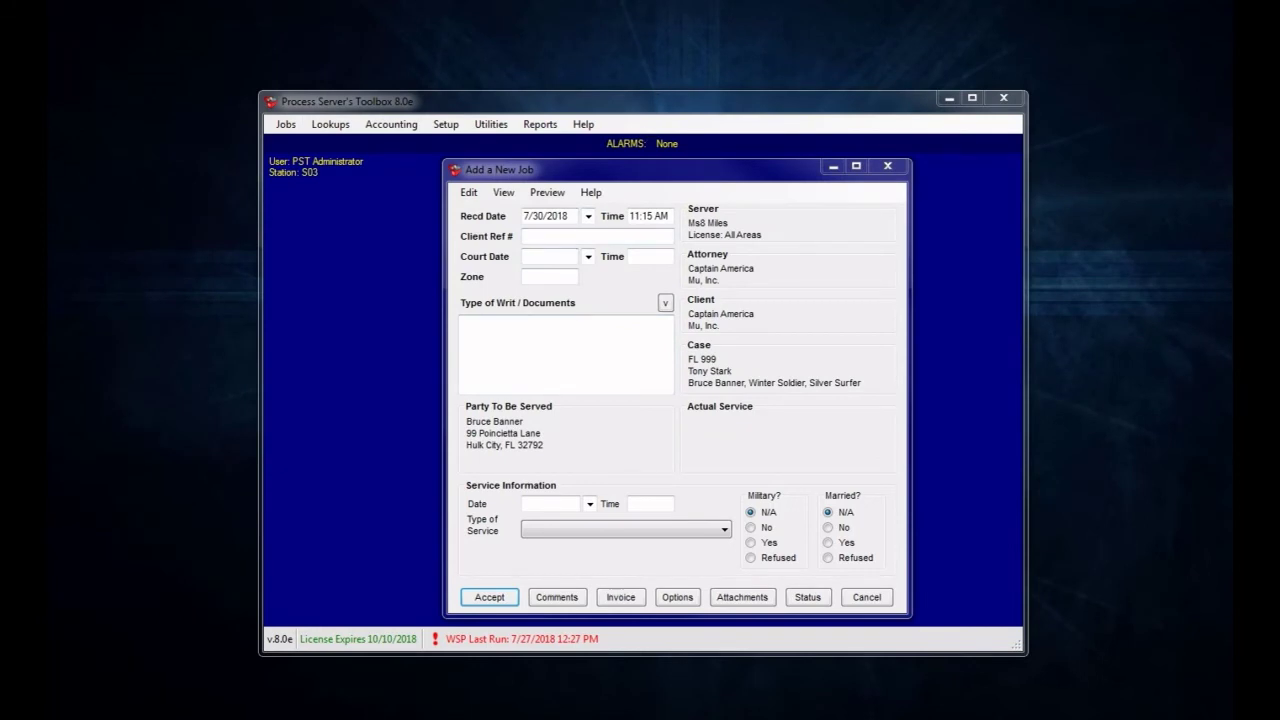
- Select NAIL AND MAIL from the Type of Service dropdown
{"action": "left_click", "coordinate": [612, 530]}
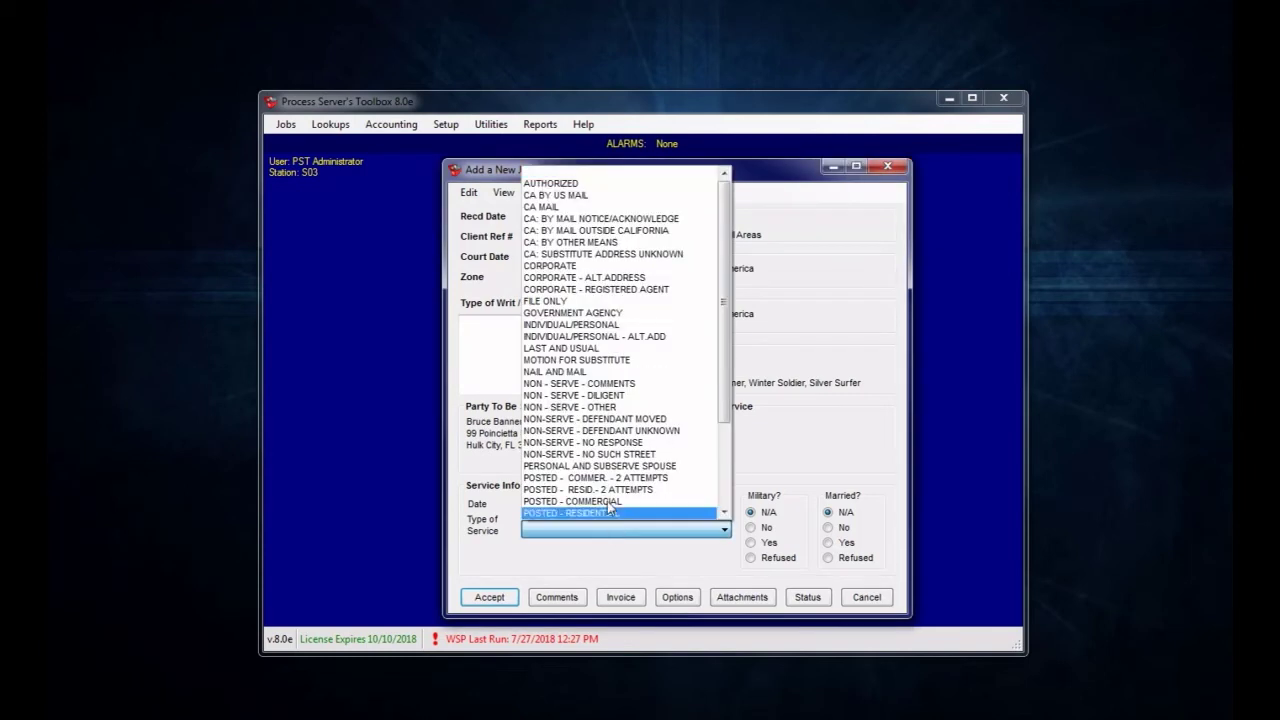
{"action": "left_click", "coordinate": [612, 376]}
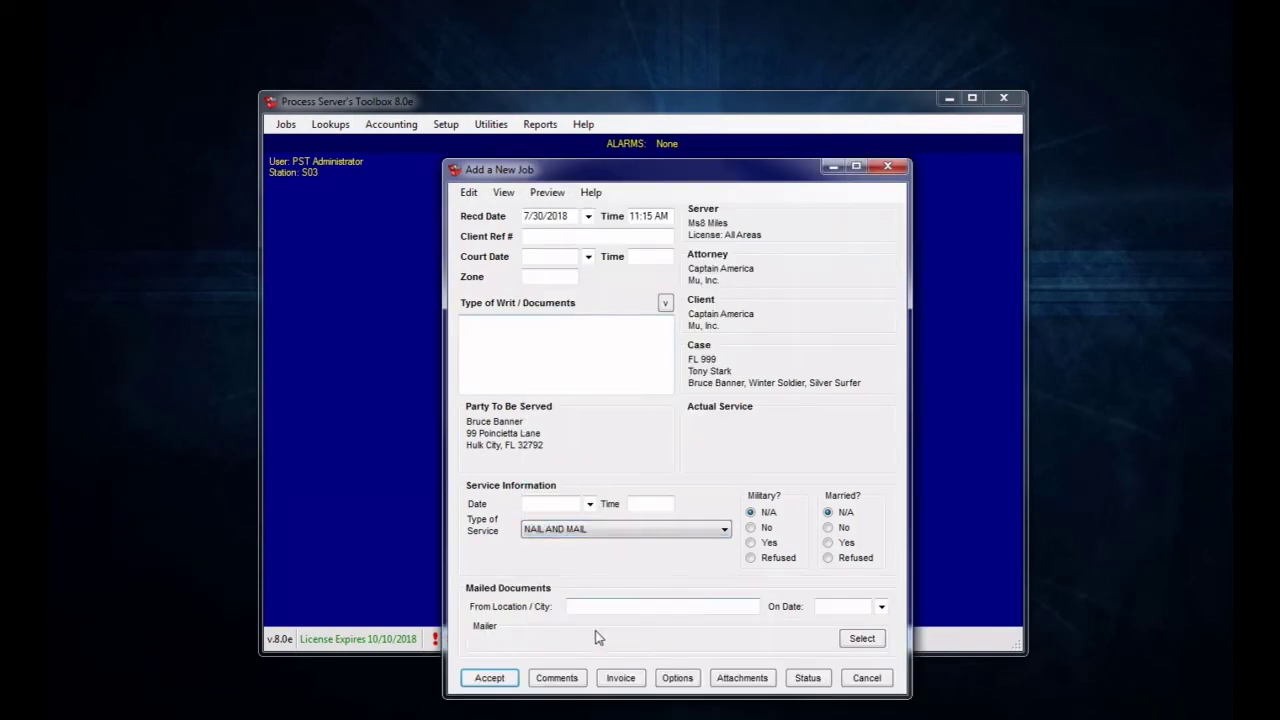